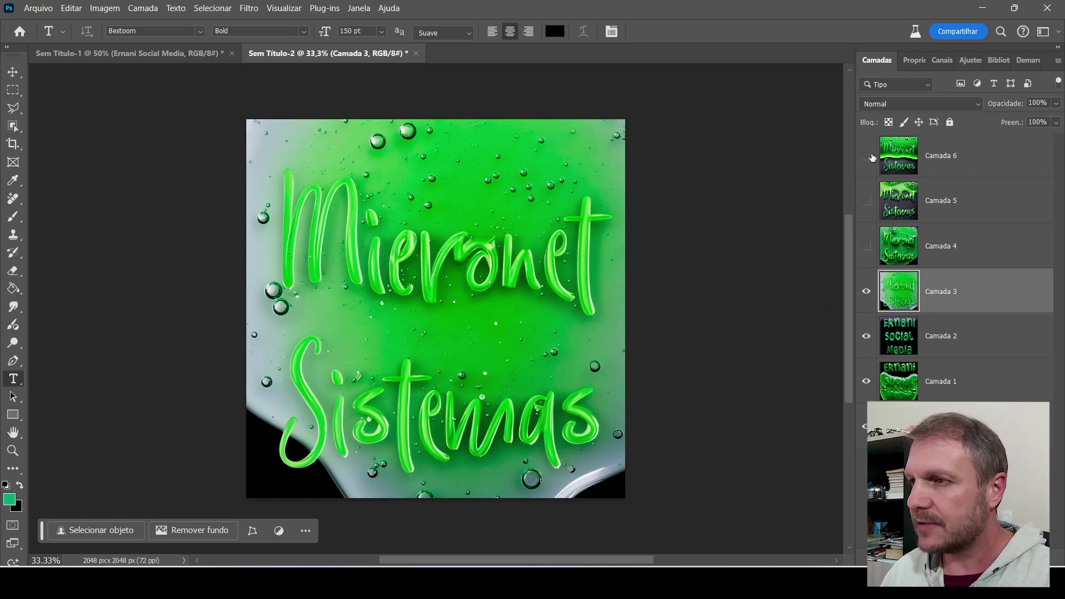
# Turn on Camada 5 and Camada 4 visibility, leaving Camada 6 hidden to show the slime lettering
pyautogui.moveTo(868, 157); pyautogui.dragTo(867, 256)
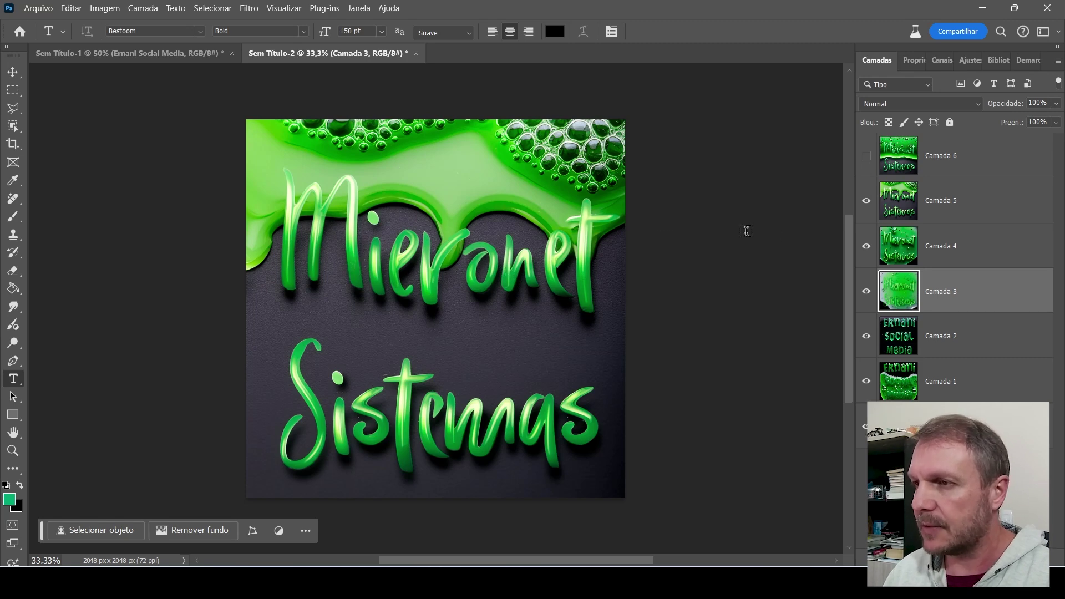
# Hide Camadas 5, 4, 3, 2 and 1 in turn, reviewing each slime version down to the blank canvas
pyautogui.click(866, 200)
pyautogui.click(904, 257)
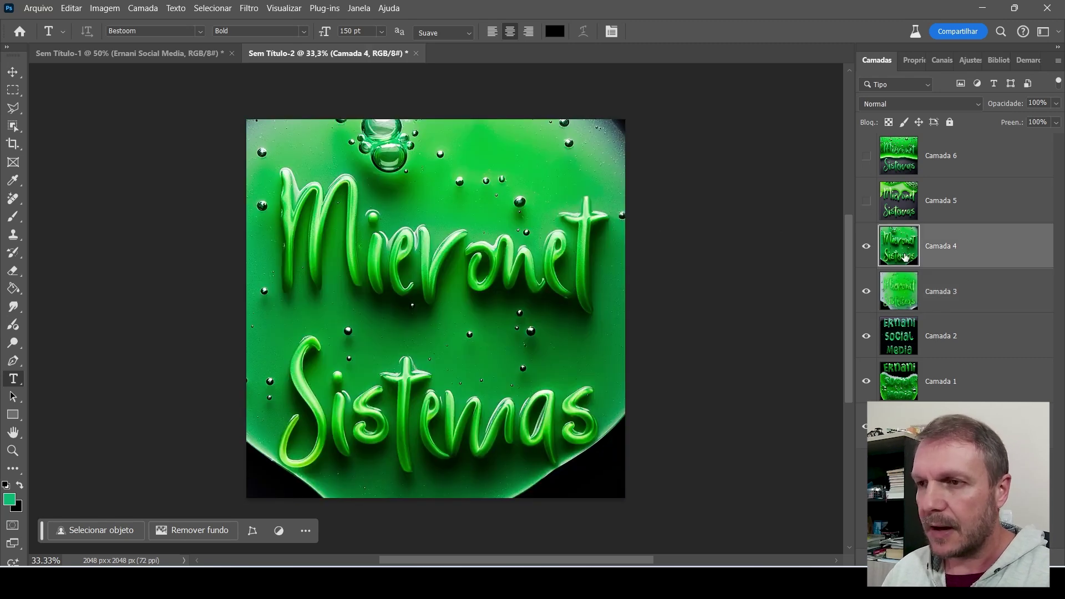
pyautogui.click(863, 250)
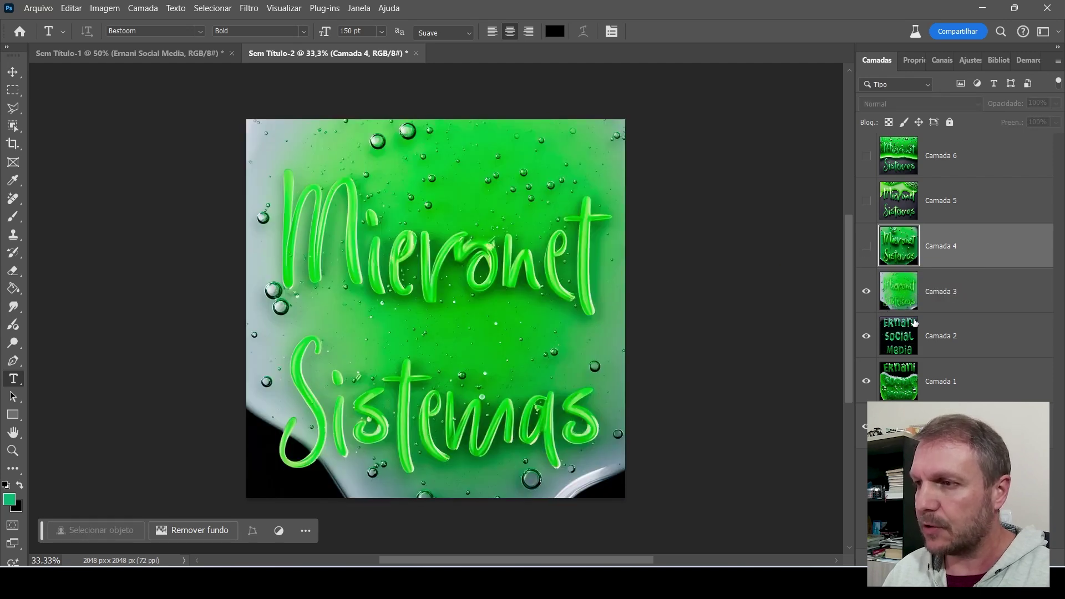
pyautogui.click(866, 291)
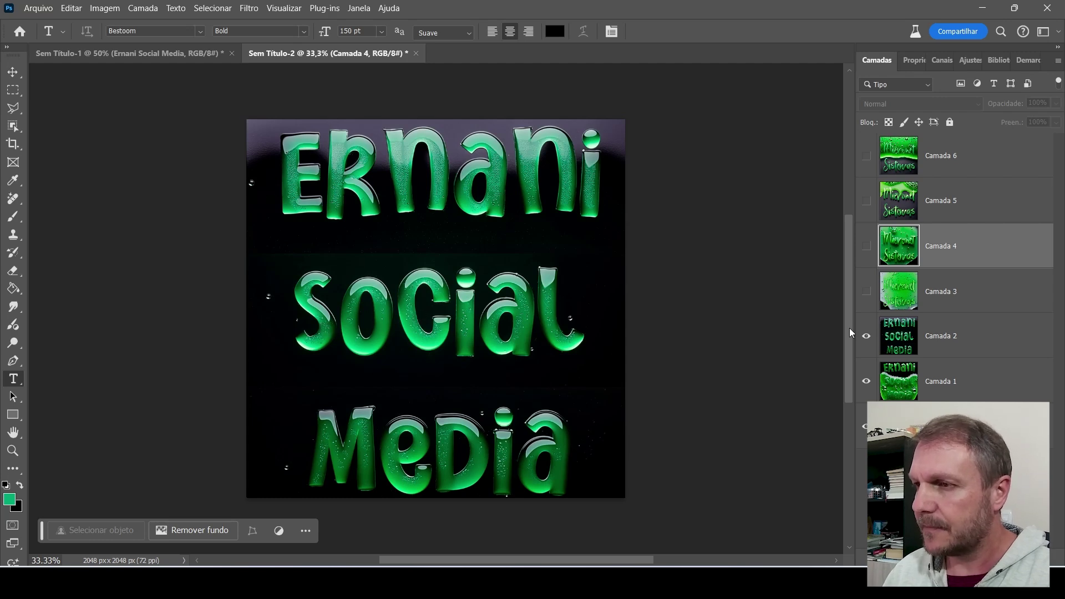
pyautogui.click(866, 337)
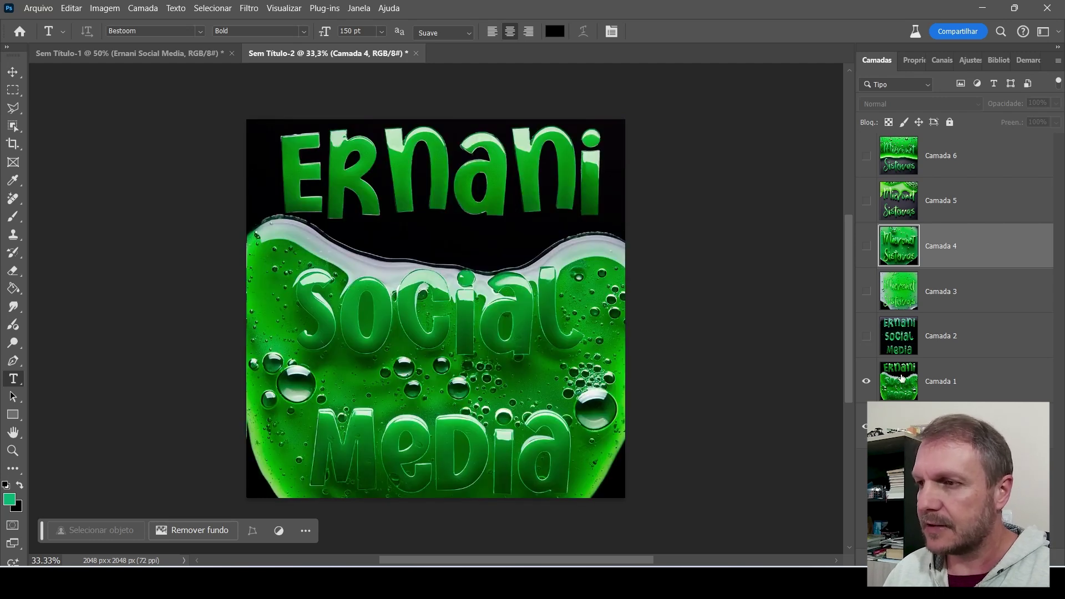
pyautogui.click(867, 387)
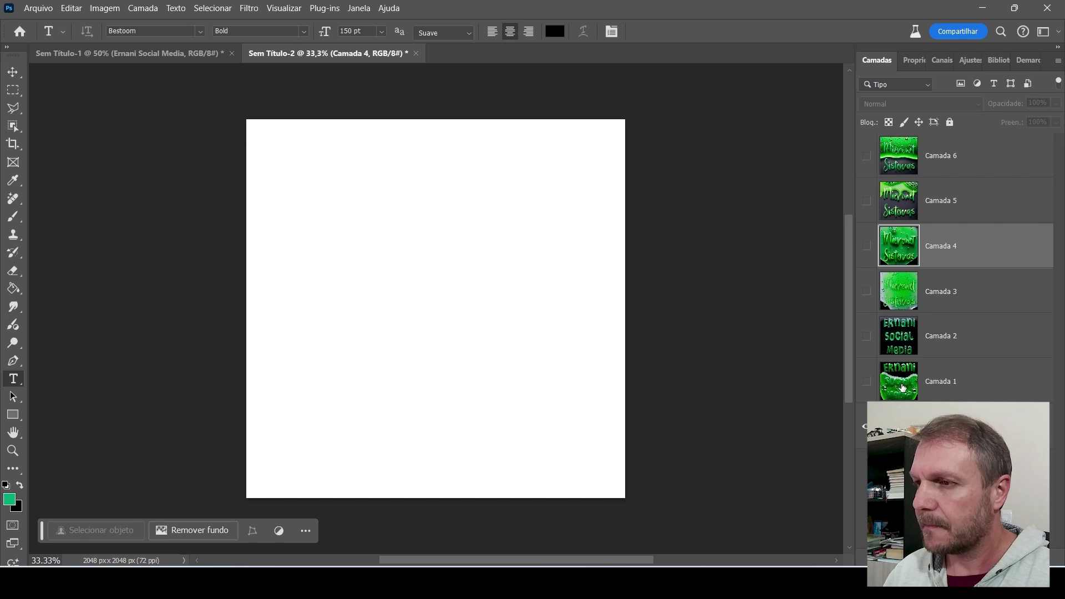
# Re-enable all six layers, then check the text document's 1080 × 1350 px image size
pyautogui.moveTo(865, 383)
pyautogui.mouseDown()
pyautogui.moveTo(879, 340)
pyautogui.moveTo(866, 272)
pyautogui.moveTo(876, 151)
pyautogui.mouseUp()
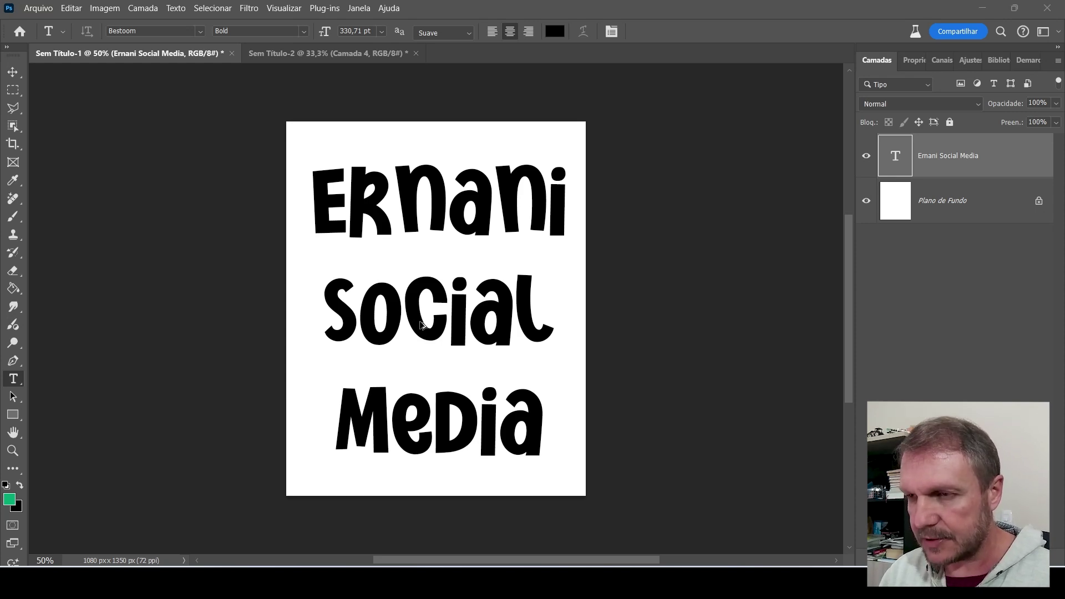
pyautogui.hotkey('ctrl', 'alt', 'i')
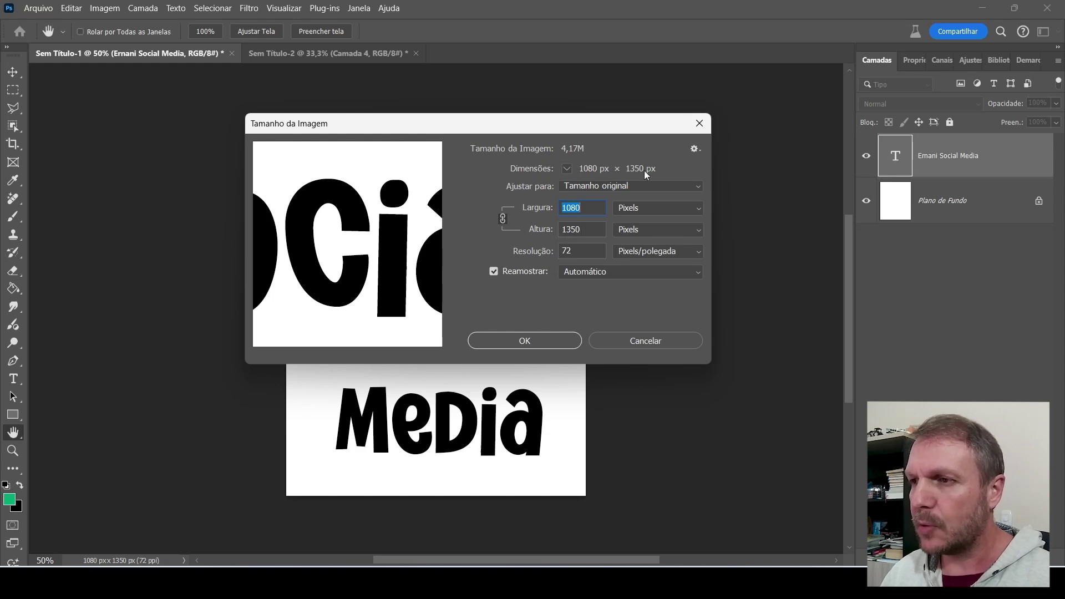
# Keep the text image at 1080 × 1350 px and preview it in Save for Web as PNG-24
pyautogui.click(547, 342)
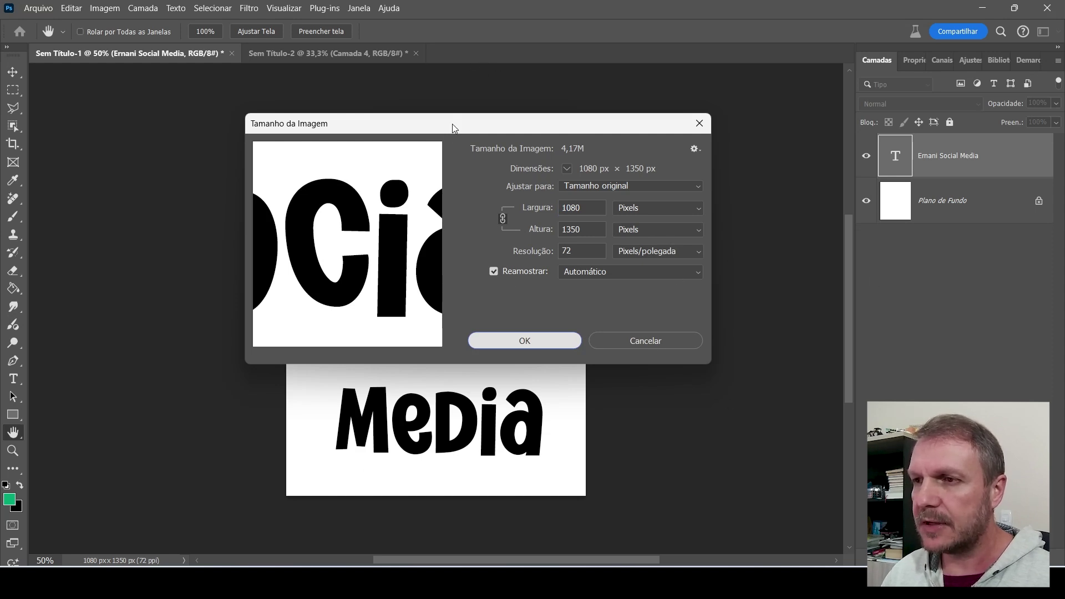
pyautogui.press('Return')
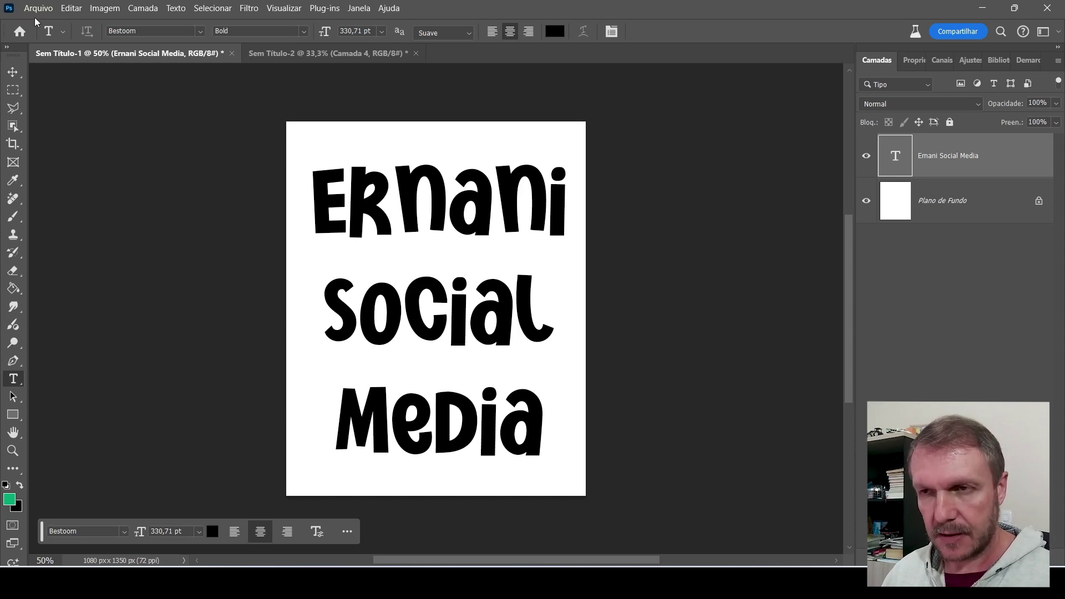
pyautogui.hotkey('ctrl', 'alt', 'shift', 's')
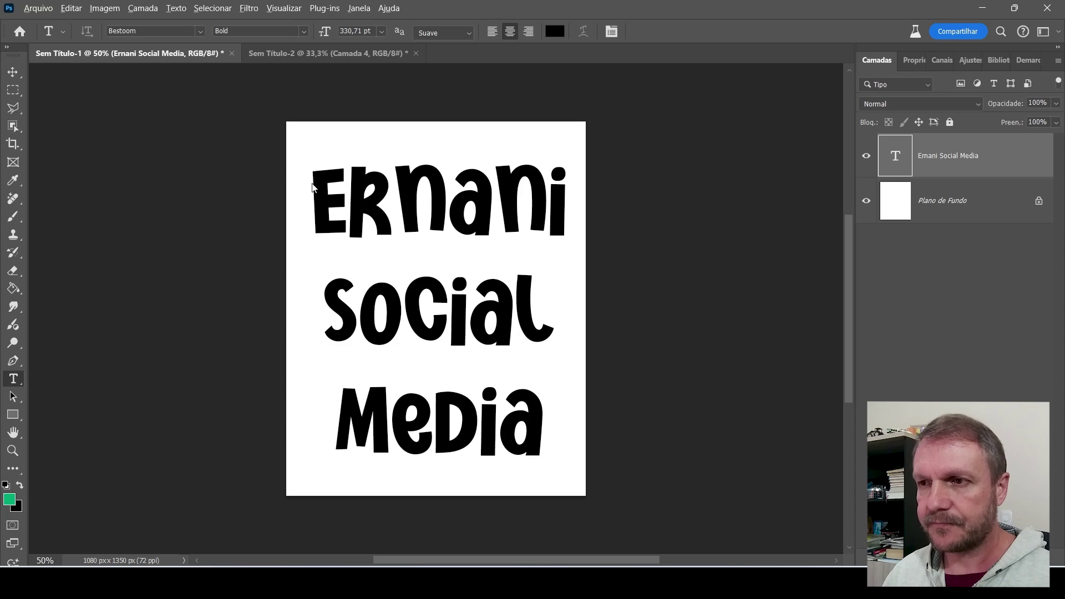
pyautogui.press('Escape')
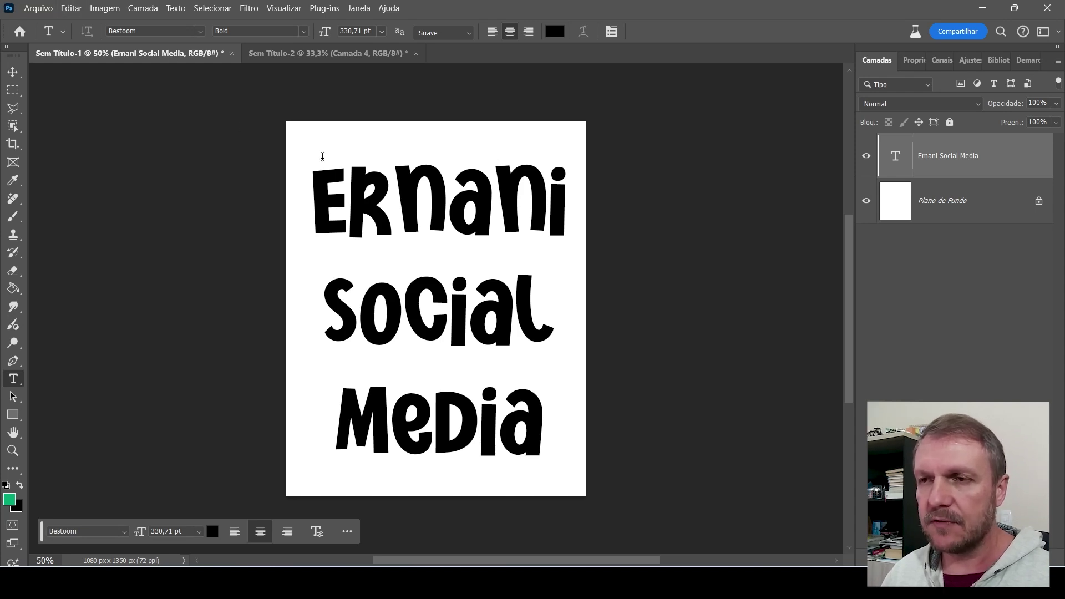
pyautogui.hotkey('ctrl', 'alt', 'shift', 's')
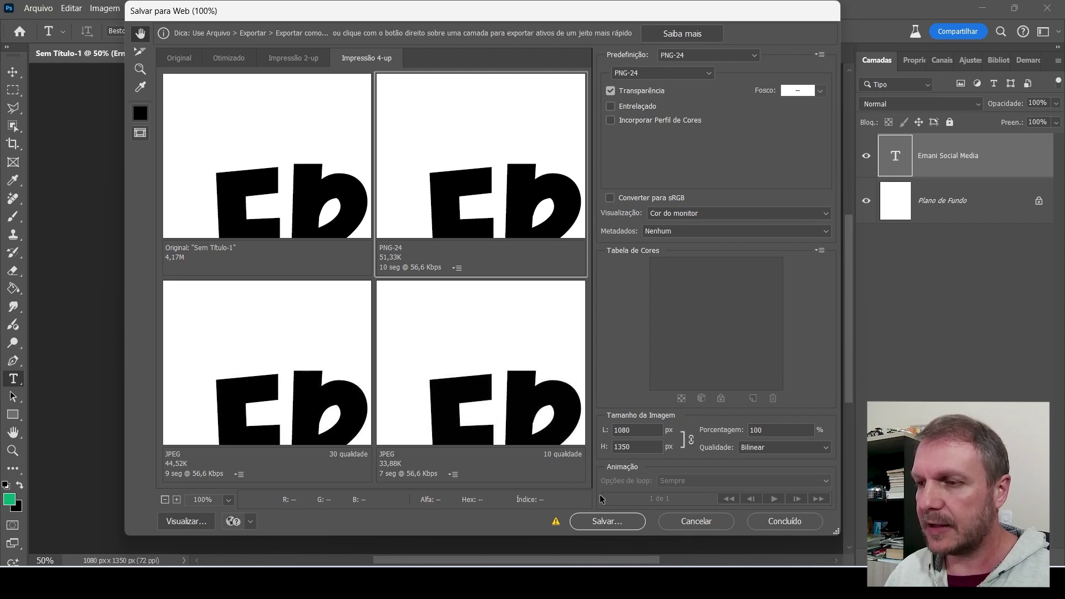
# Save the optimized lettering PNG as texto.png, overwriting the existing file
pyautogui.click(608, 520)
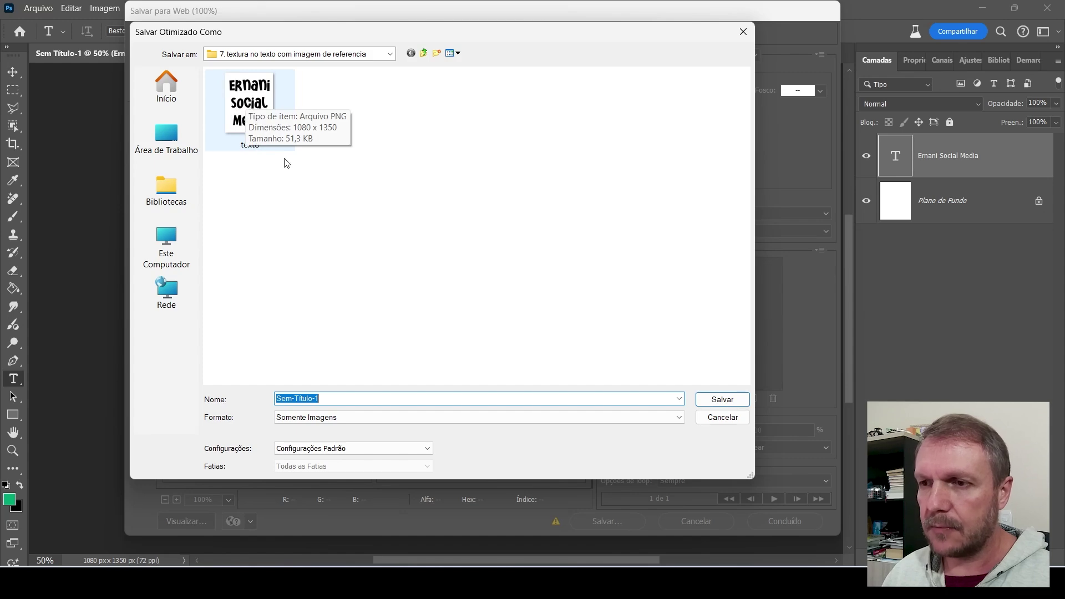
pyautogui.click(252, 109)
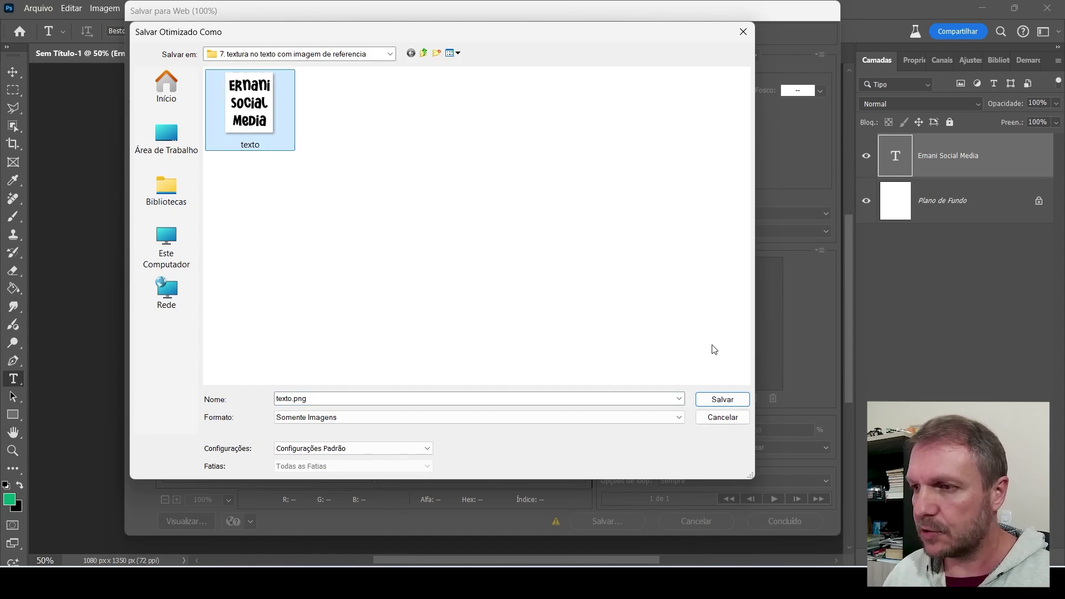
pyautogui.click(722, 399)
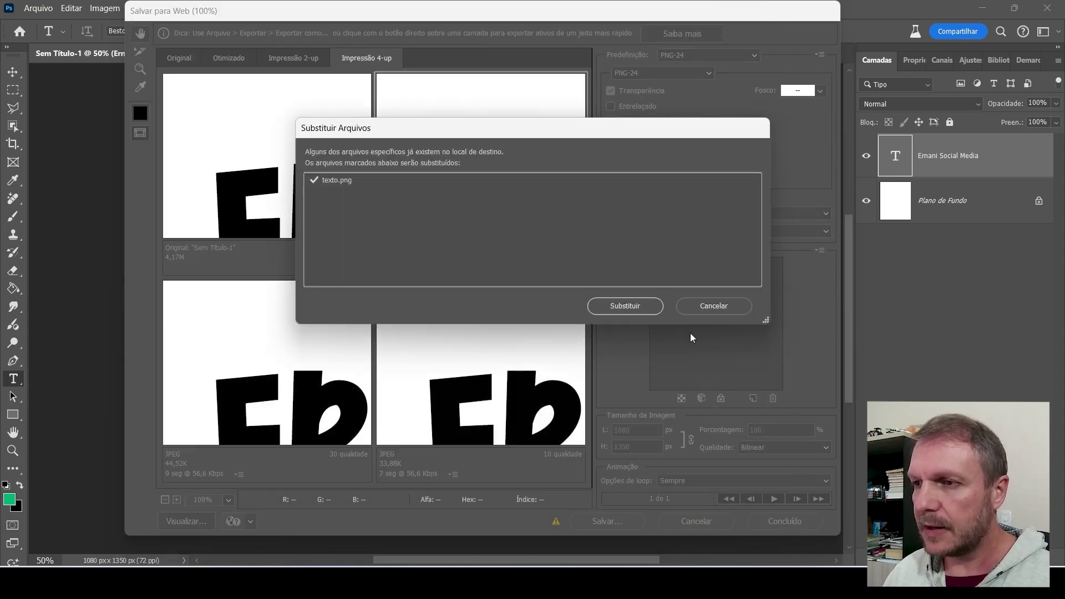
pyautogui.click(625, 307)
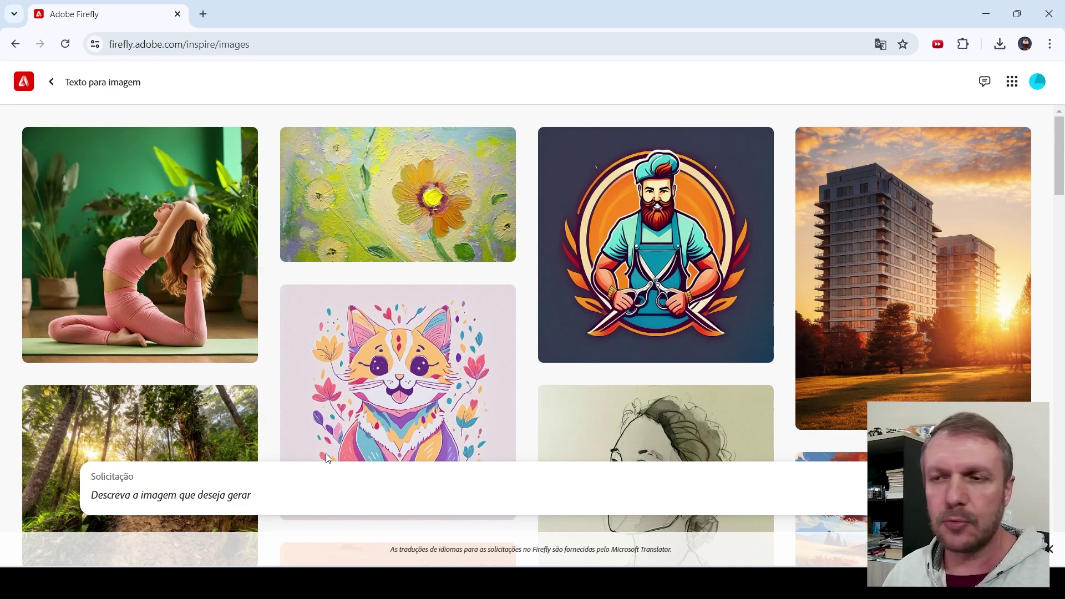
# Switch to the Notepad++ notes holding the prepared green slime prompt
pyautogui.hotkey('alt', 'Tab')
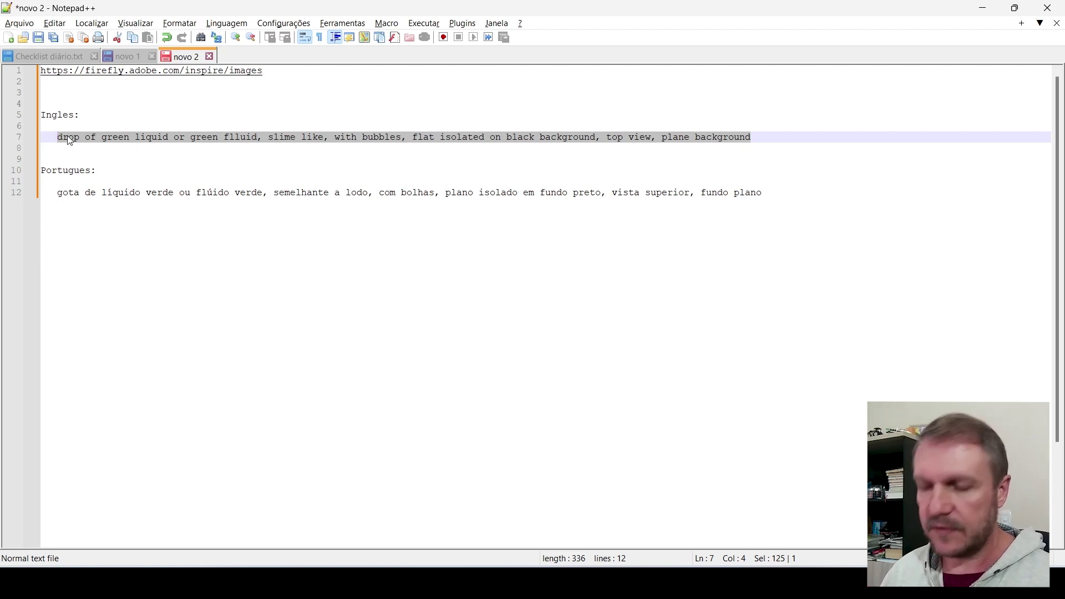
# Copy the English green-slime prompt from line 7 into Firefly's Solicitação field
pyautogui.press('Home')
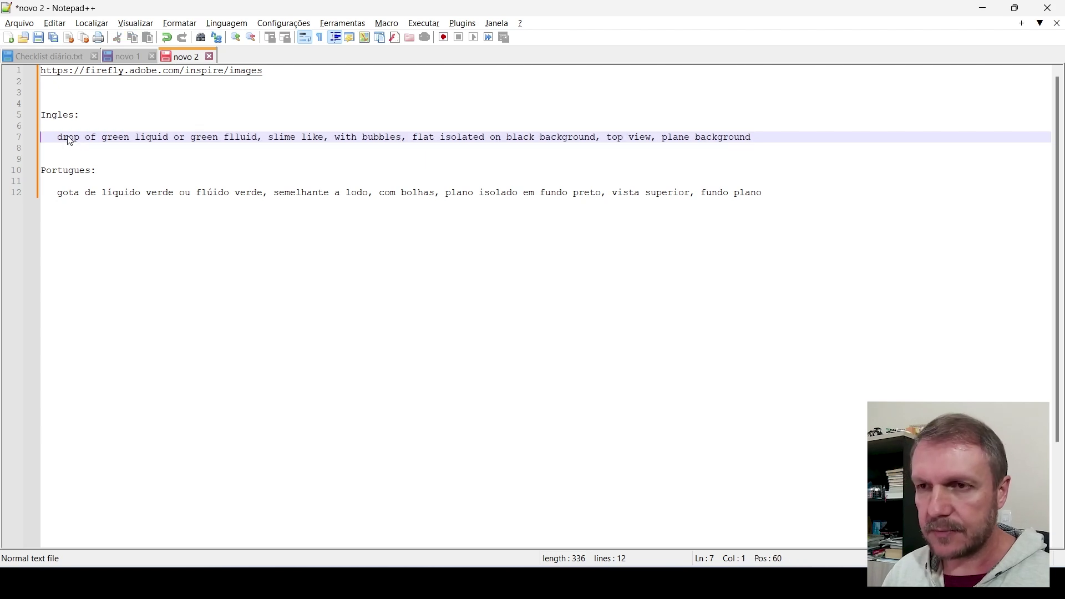
pyautogui.press('Home')
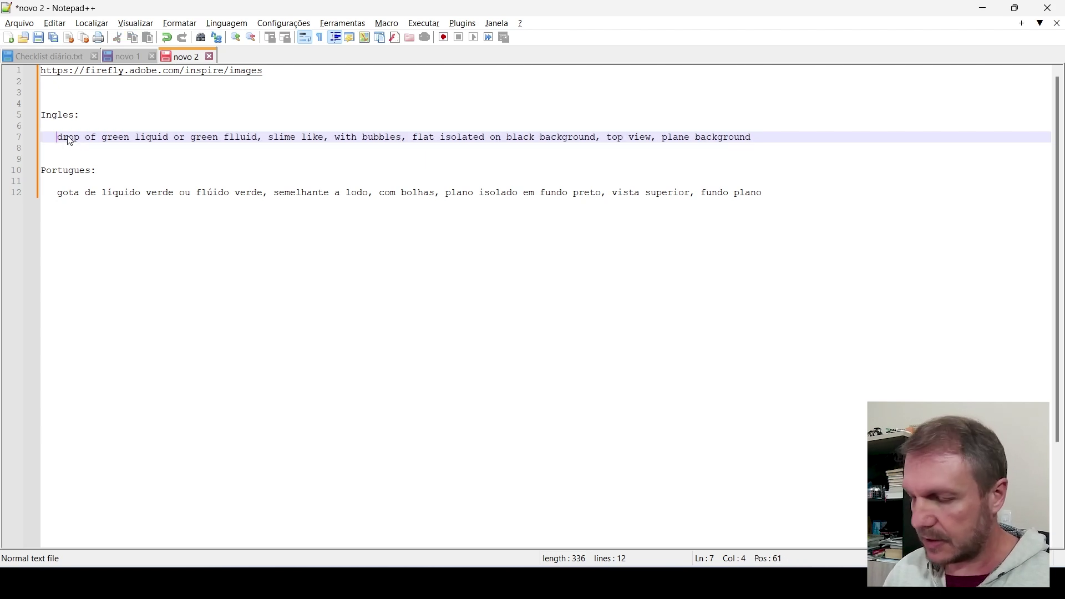
pyautogui.hotkey('shift', 'End')
pyautogui.hotkey('ctrl', 'c')
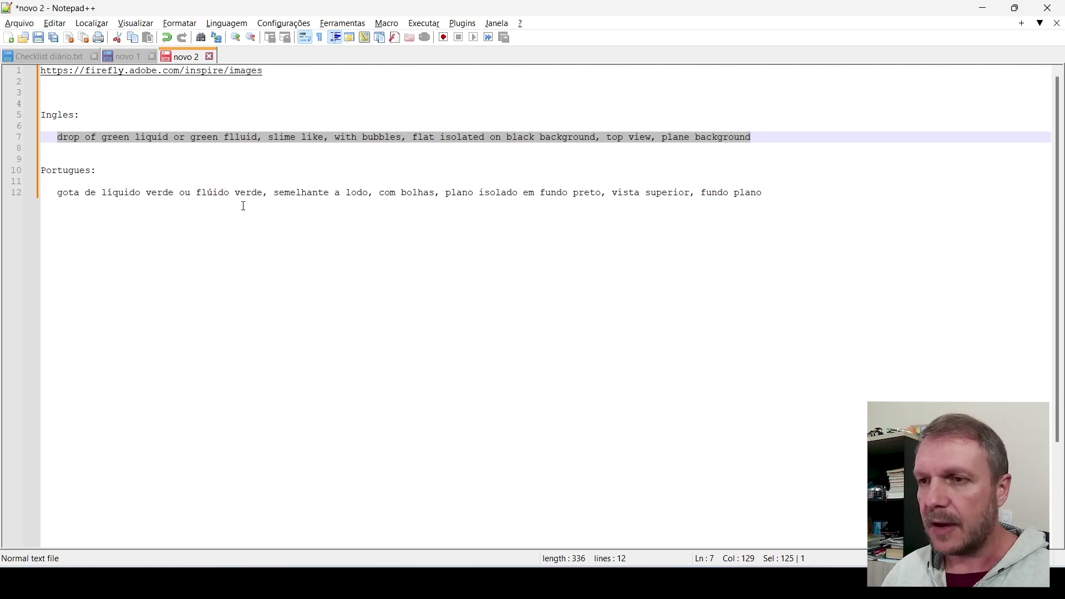
pyautogui.hotkey('alt', 'Tab')
pyautogui.hotkey('ctrl', 'v')
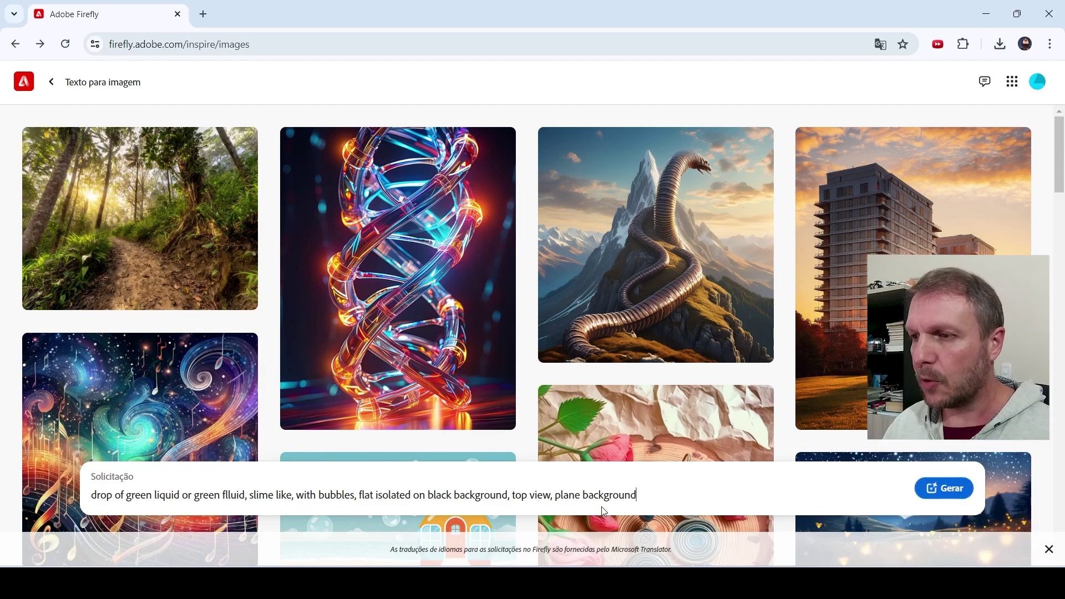
# Generate four green bubbly liquid images and bring up the second image's edit options
pyautogui.click(947, 489)
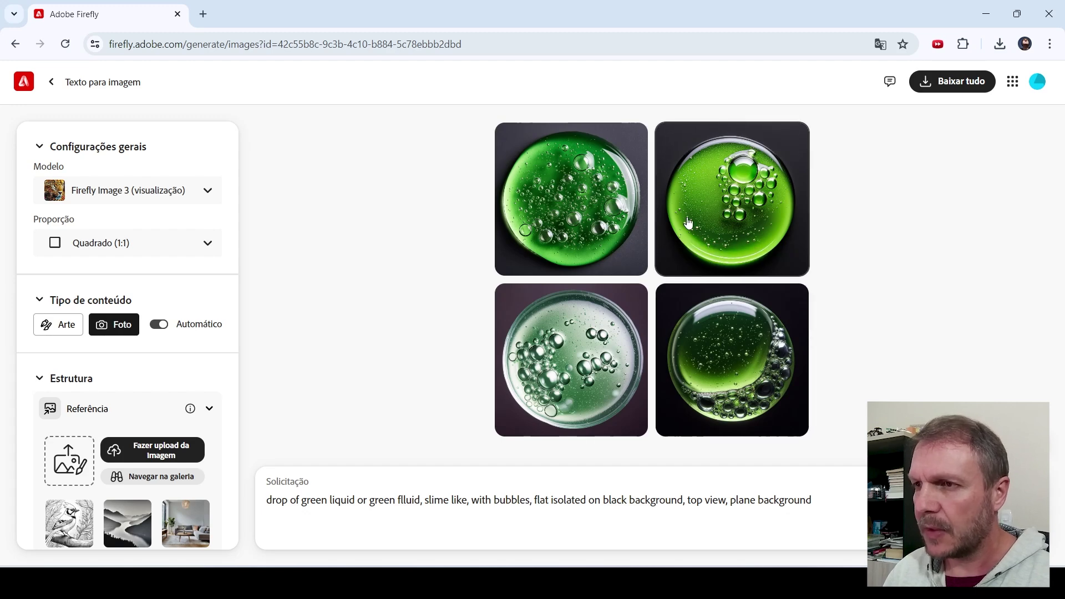
pyautogui.moveTo(732, 198)
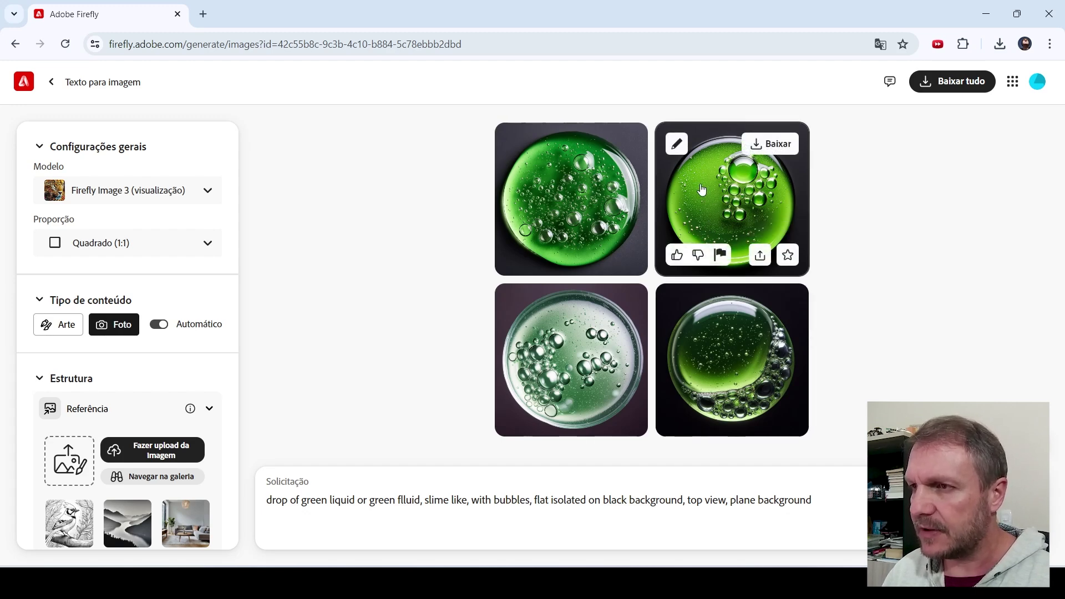
pyautogui.click(678, 145)
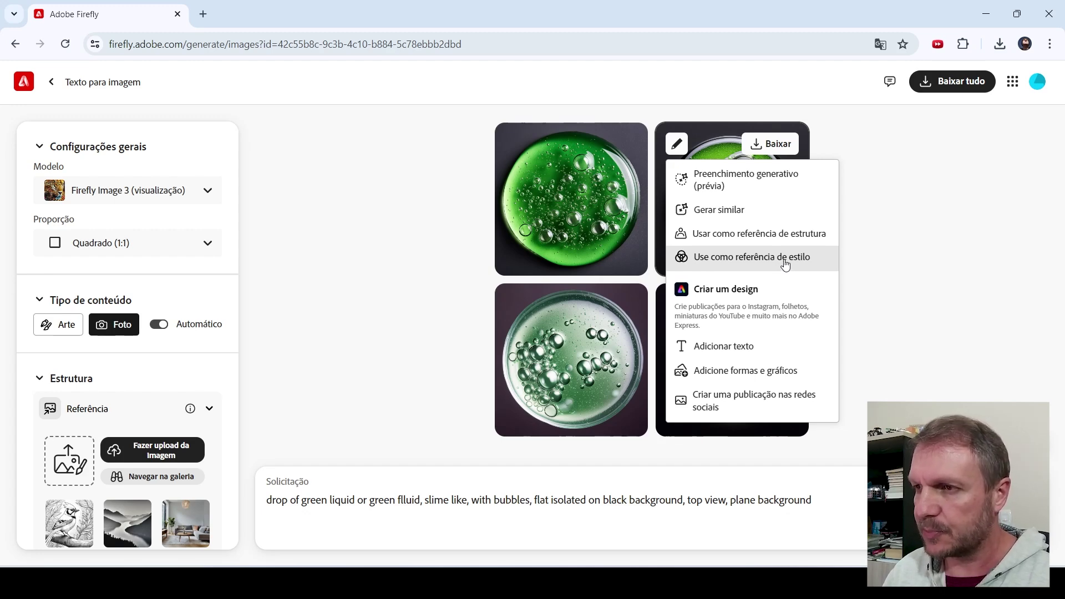
# Set the bright green bubble image as the style reference
pyautogui.click(785, 258)
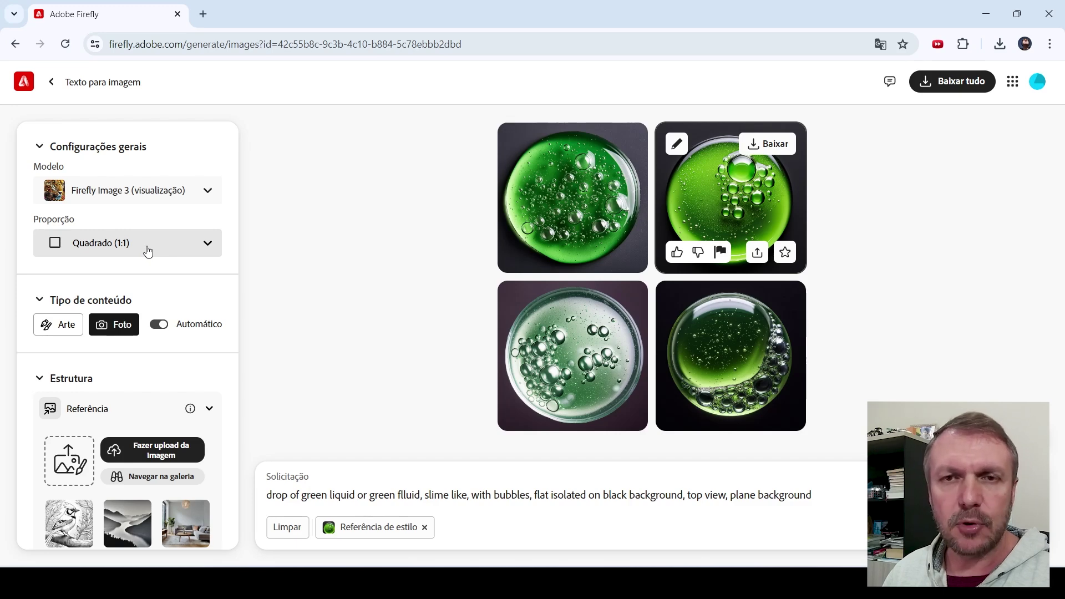
pyautogui.click(147, 252)
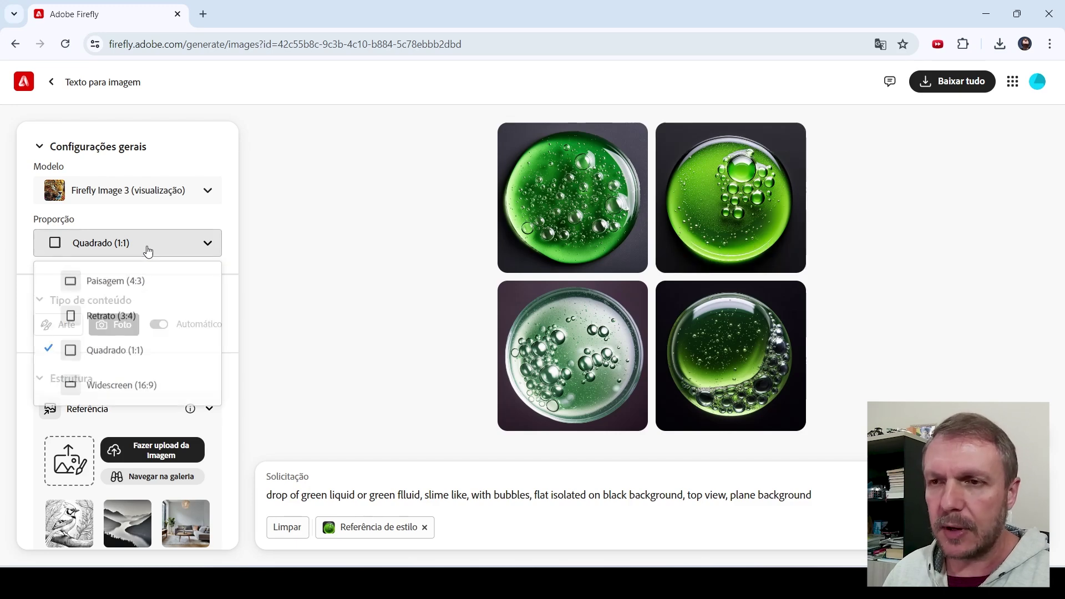
# Change the proportion to Retrato (3:4) and move down to the Estrutura section
pyautogui.click(143, 325)
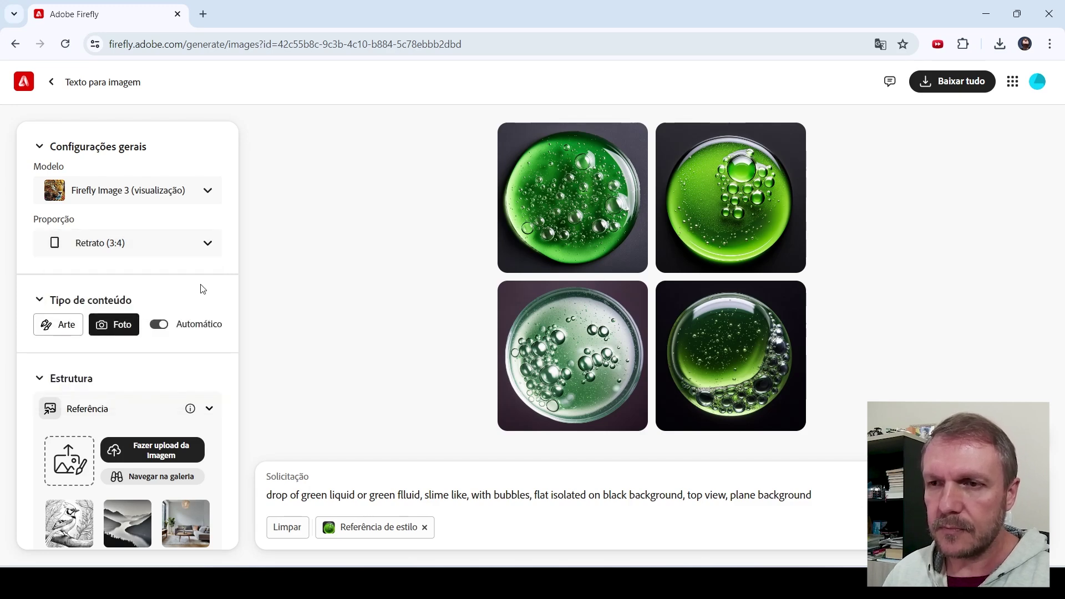
pyautogui.scroll(-1, 202, 289)
pyautogui.scroll(-3, 202, 288)
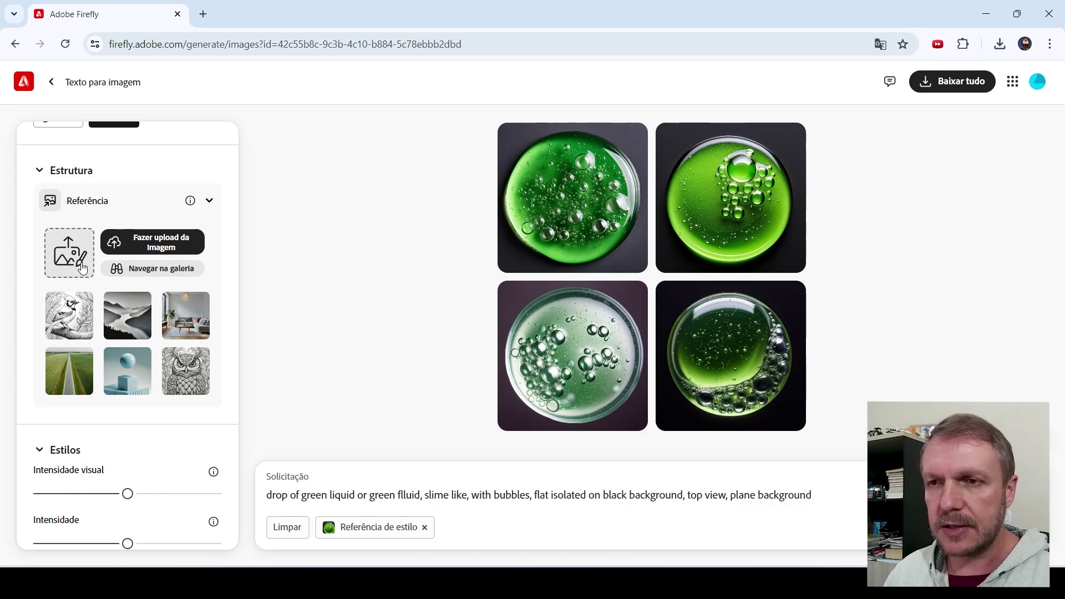
# Upload the 'texto' lettering image as the Estrutura reference and accept the rights notice
pyautogui.click(151, 248)
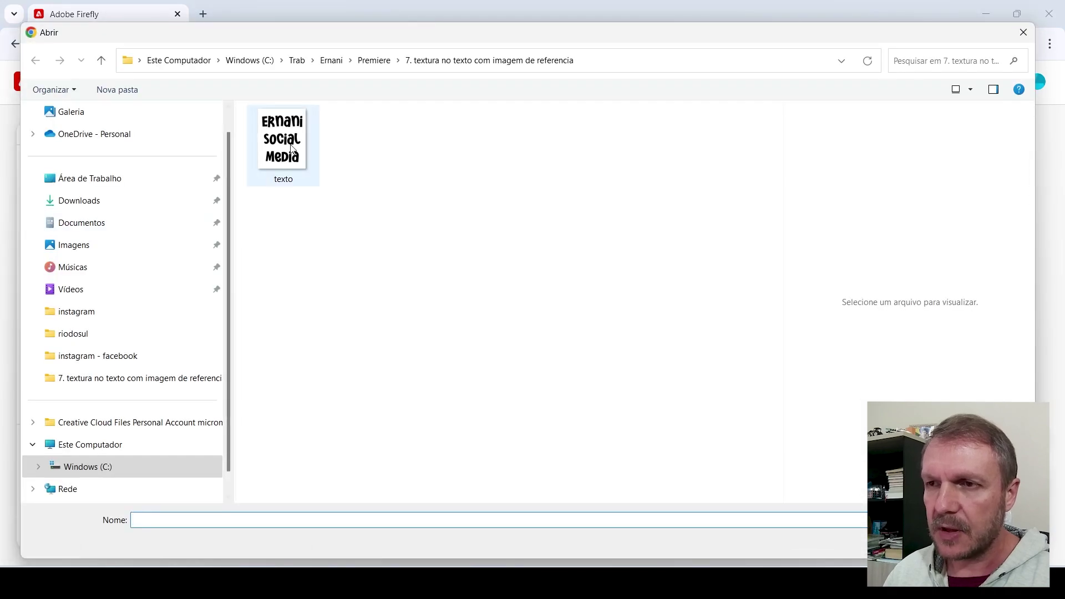
pyautogui.click(289, 142)
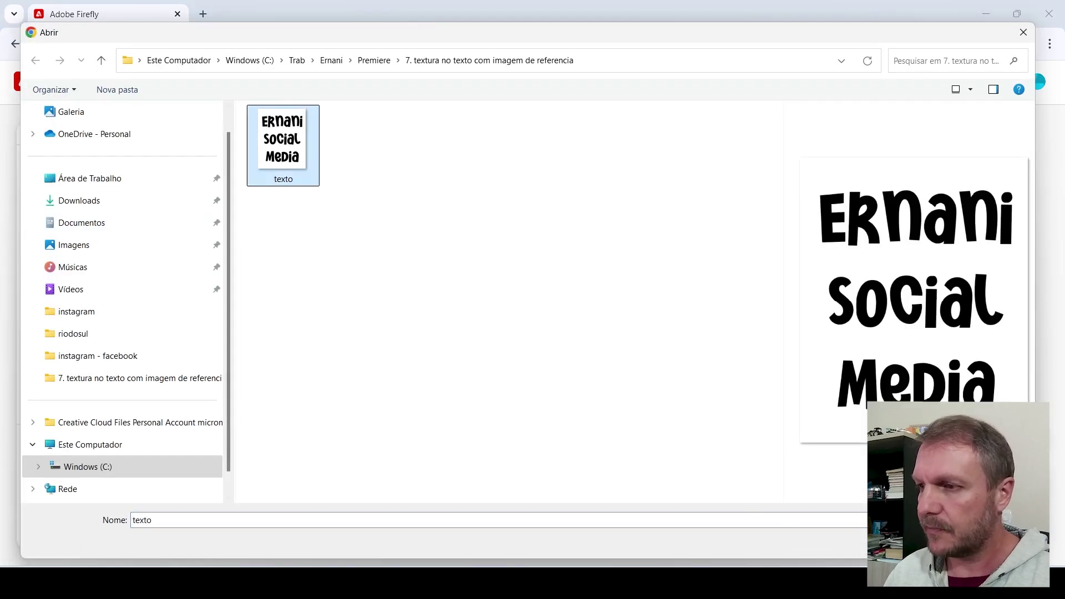
pyautogui.doubleClick(288, 142)
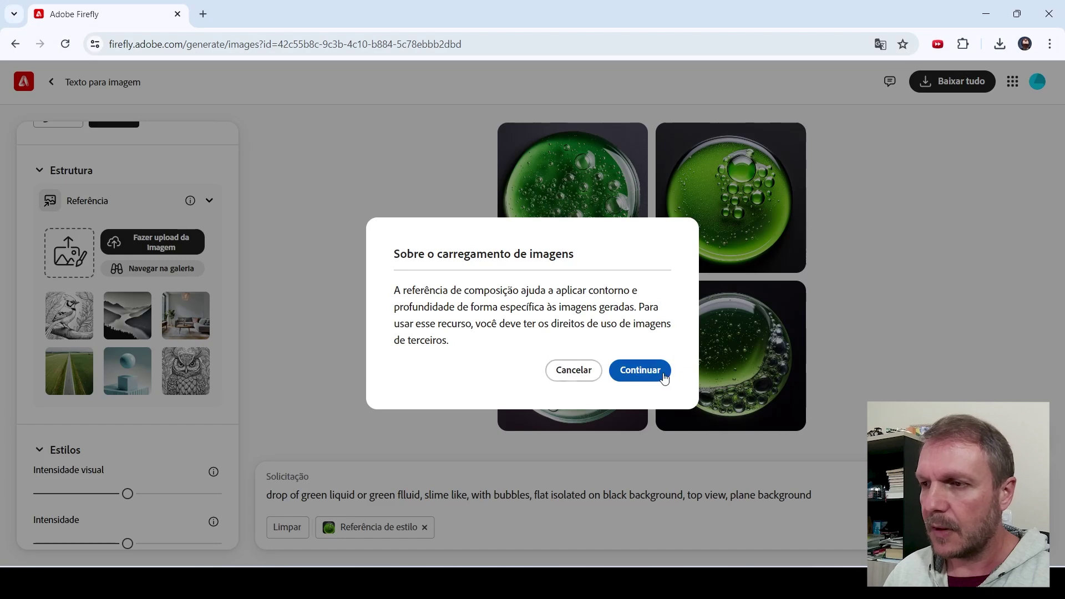
pyautogui.click(640, 371)
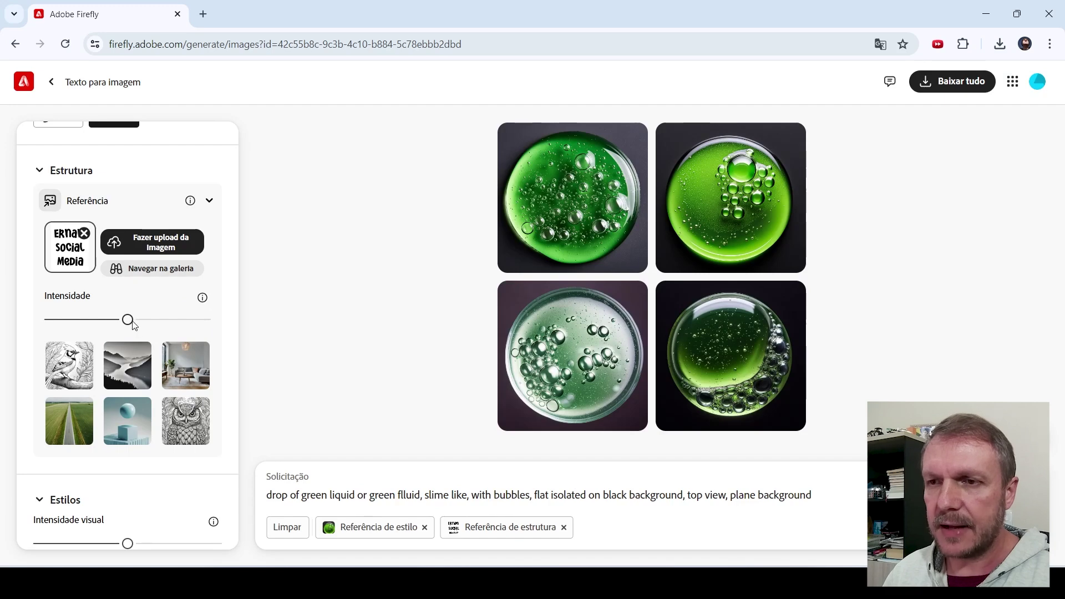
# Push the structure reference Intensidade slider to its maximum
pyautogui.moveTo(128, 319); pyautogui.dragTo(205, 320)
pyautogui.scroll(-3, 231, 326)
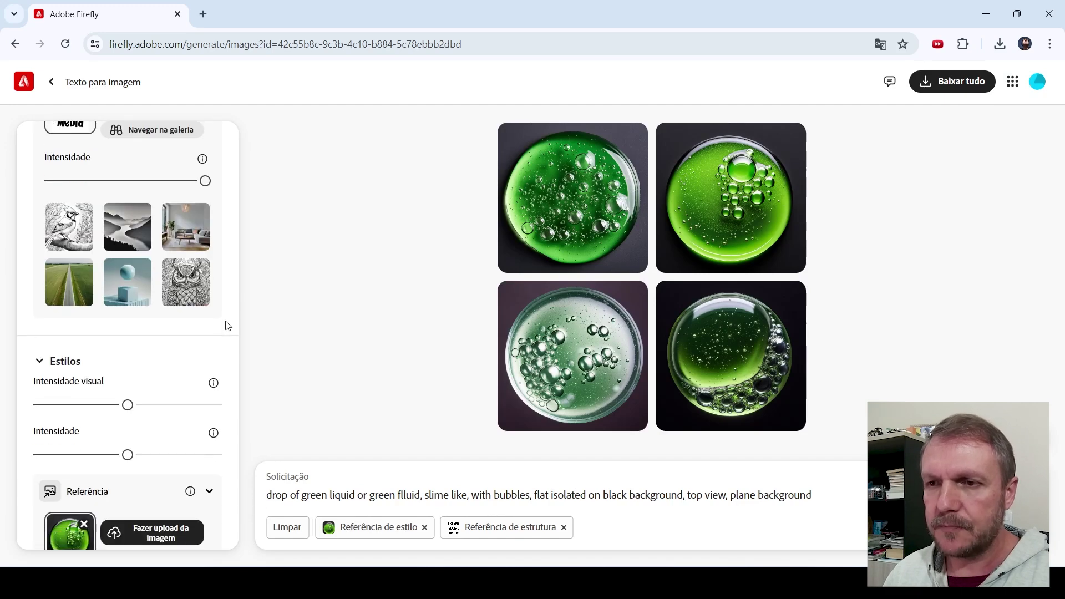
pyautogui.scroll(-1, 226, 327)
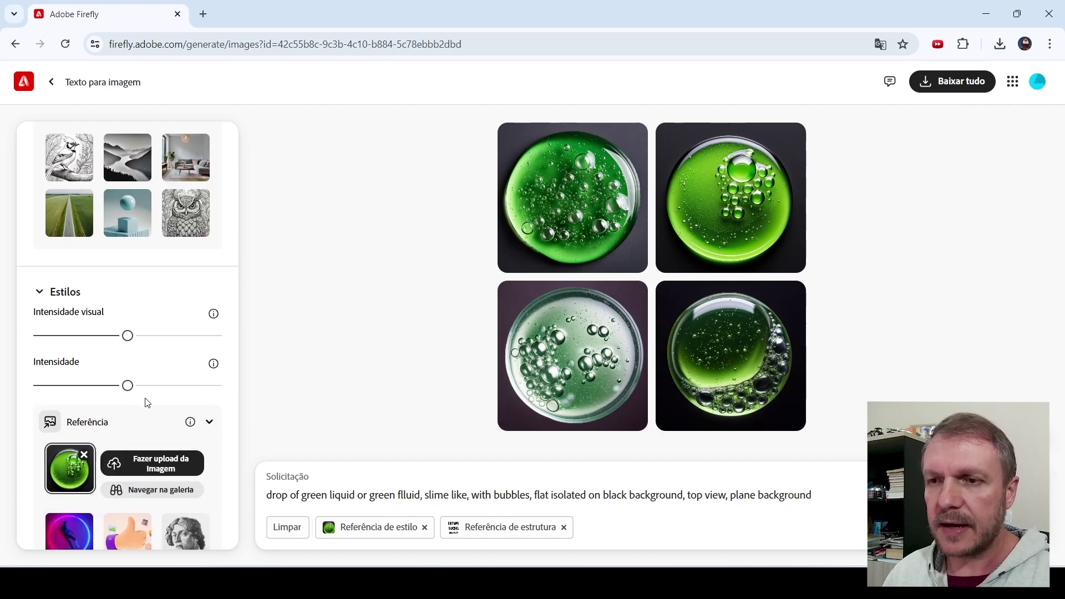
pyautogui.scroll(-1, 169, 358)
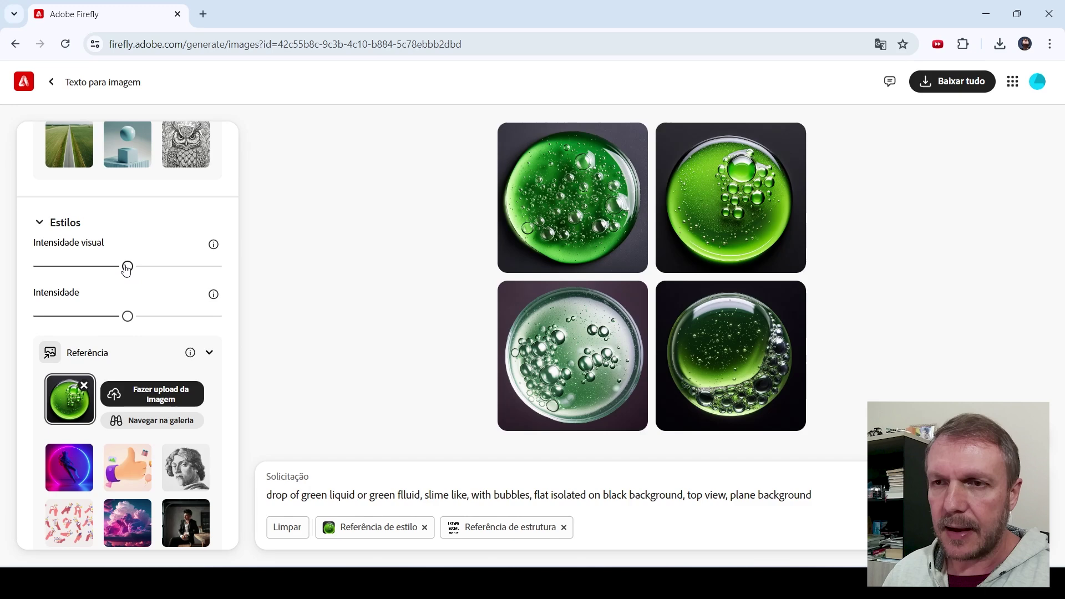
# Drop the style reference's Intensidade visual and Intensidade sliders to their minimum, then review the settings
pyautogui.moveTo(126, 268); pyautogui.dragTo(35, 272)
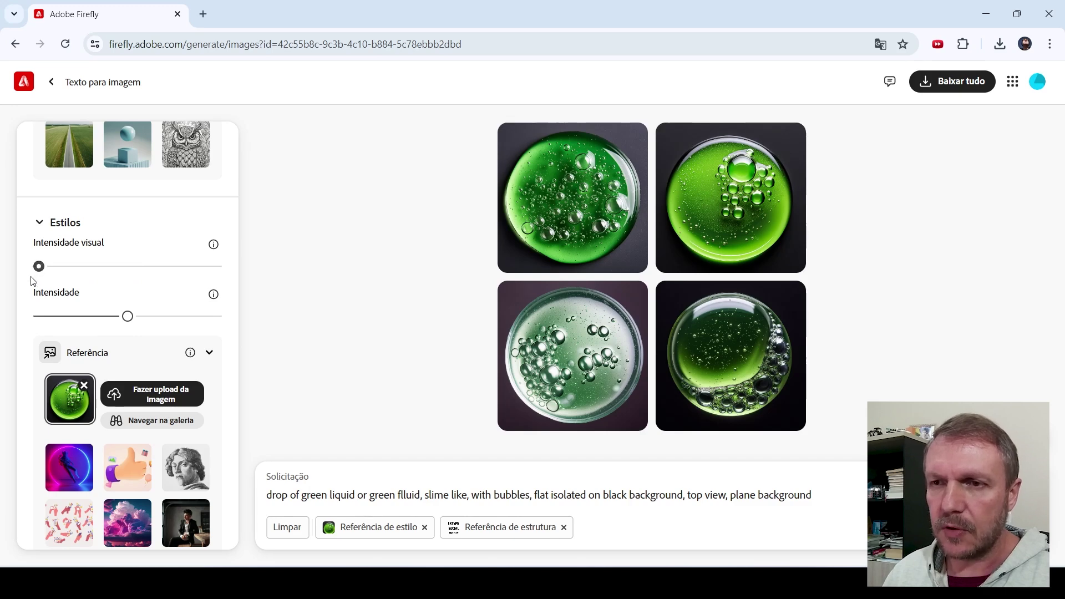
pyautogui.moveTo(127, 316); pyautogui.dragTo(37, 317)
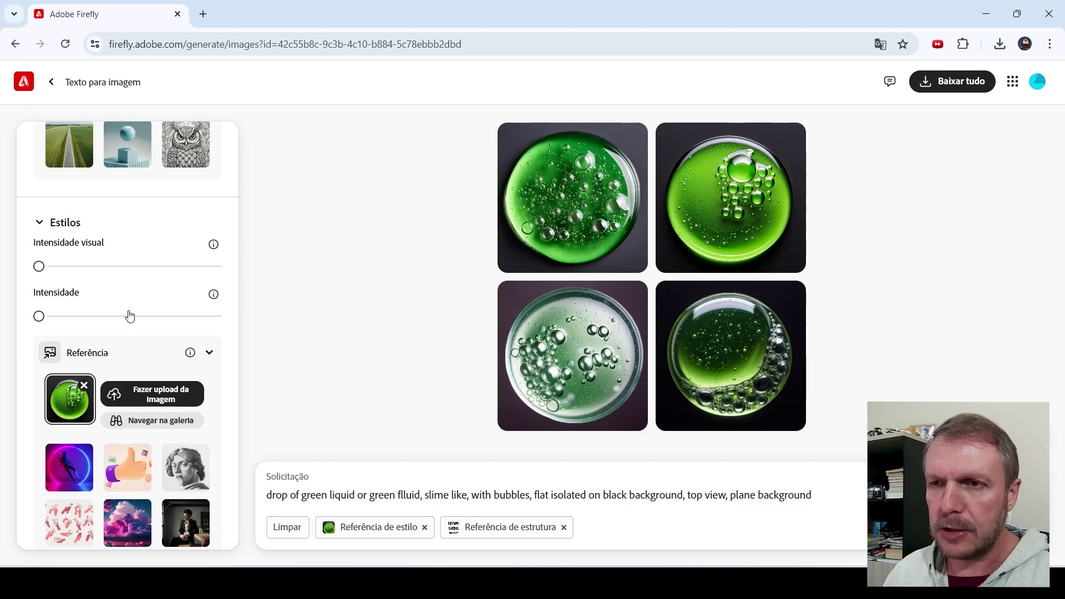
pyautogui.scroll(5, 130, 314)
pyautogui.scroll(4, 129, 314)
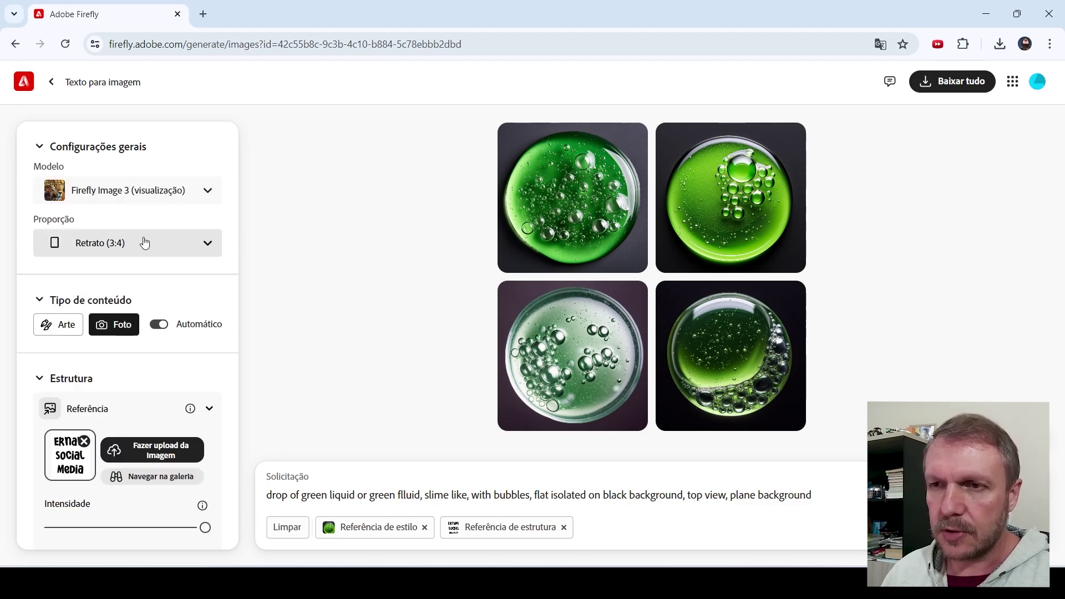
pyautogui.scroll(-3, 136, 247)
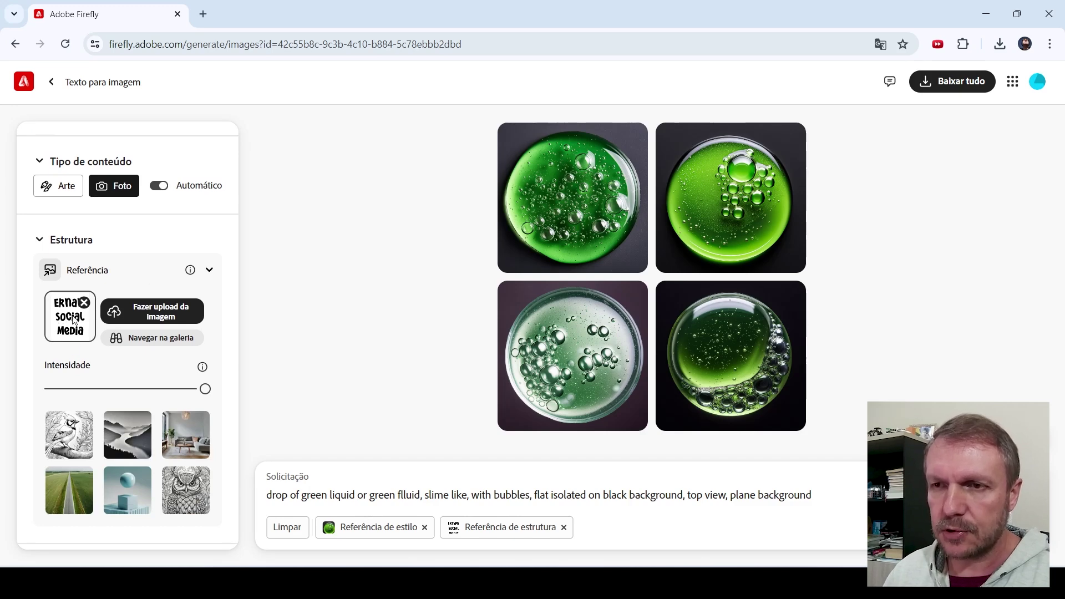
pyautogui.scroll(-3, 73, 319)
pyautogui.scroll(-3, 72, 320)
pyautogui.scroll(-1, 75, 325)
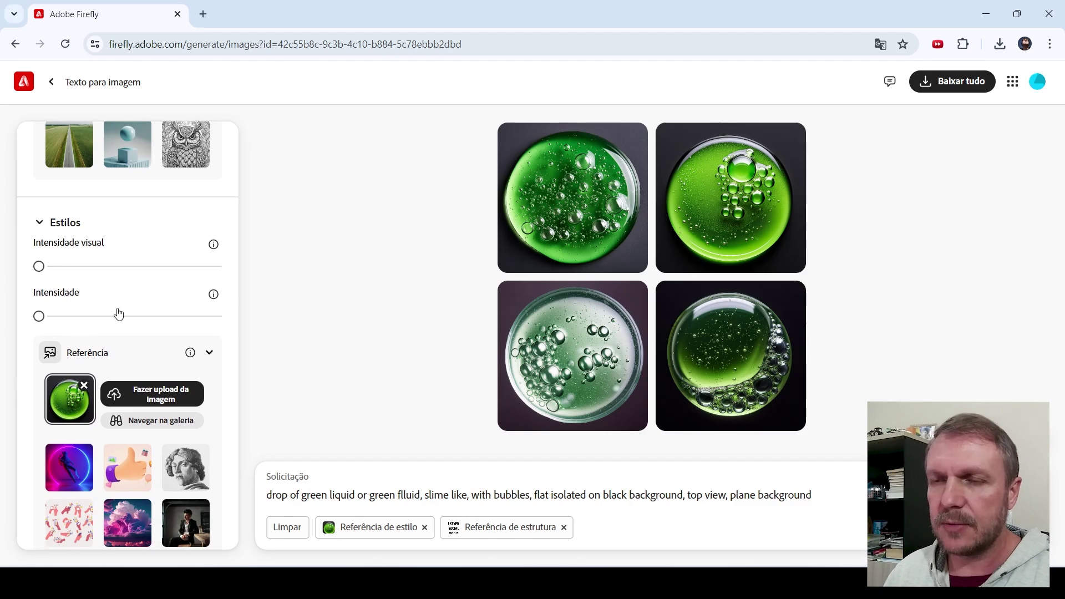
pyautogui.scroll(4, 119, 314)
pyautogui.scroll(-5, 111, 305)
pyautogui.scroll(-5, 112, 306)
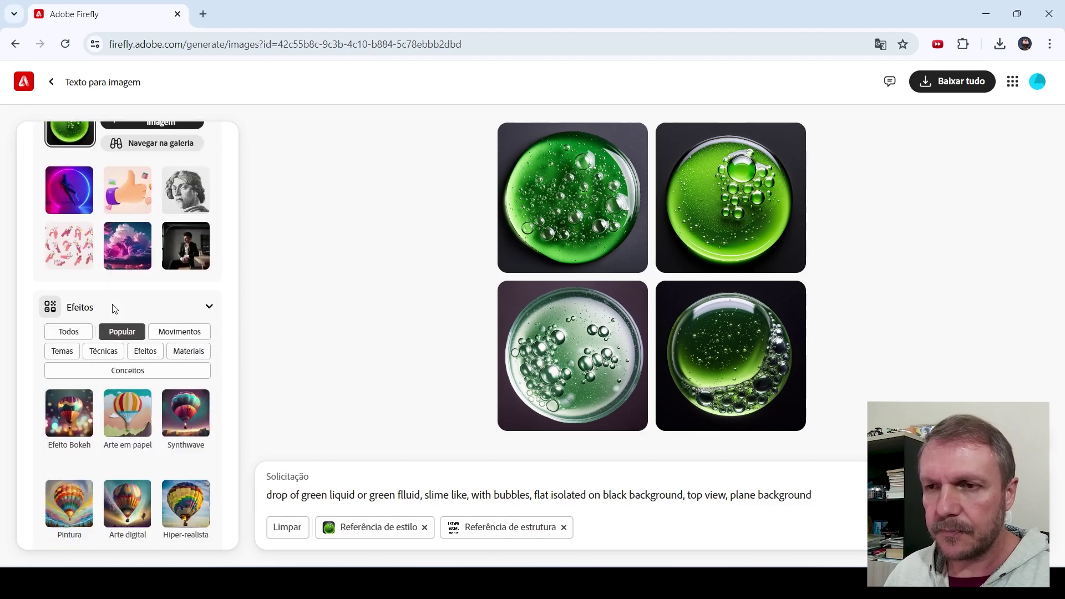
# Apply the Hiper-realista effect and generate four new slime-lettering images
pyautogui.scroll(-3, 112, 306)
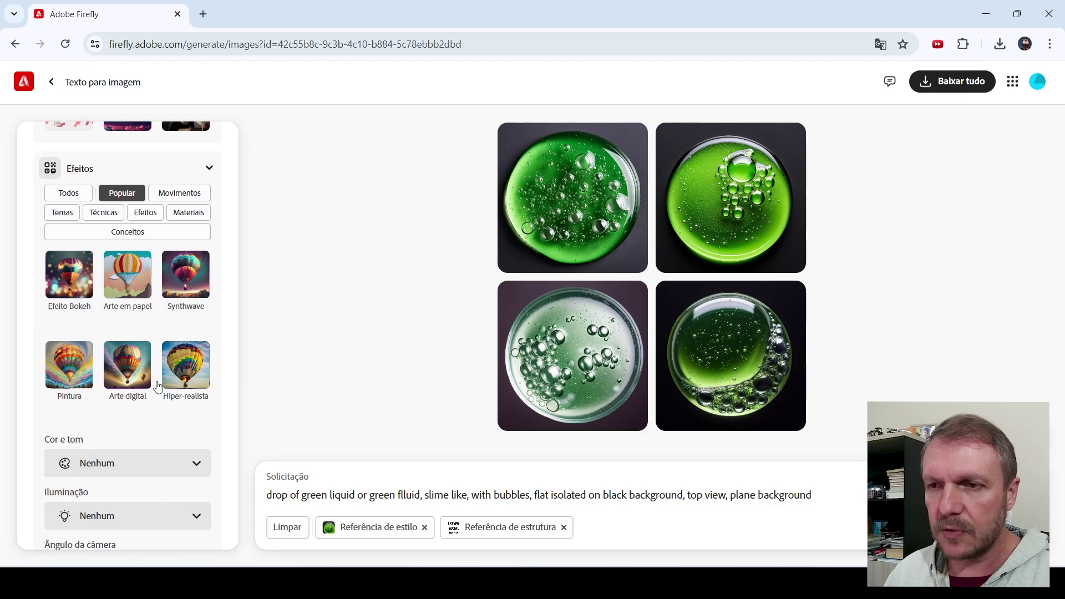
pyautogui.click(189, 373)
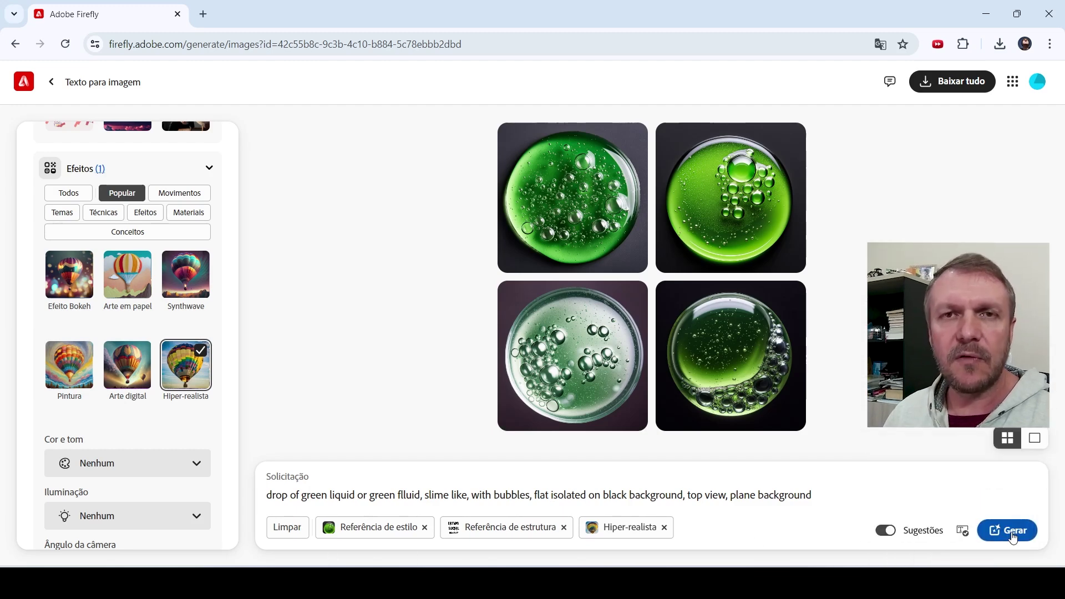
pyautogui.click(1011, 533)
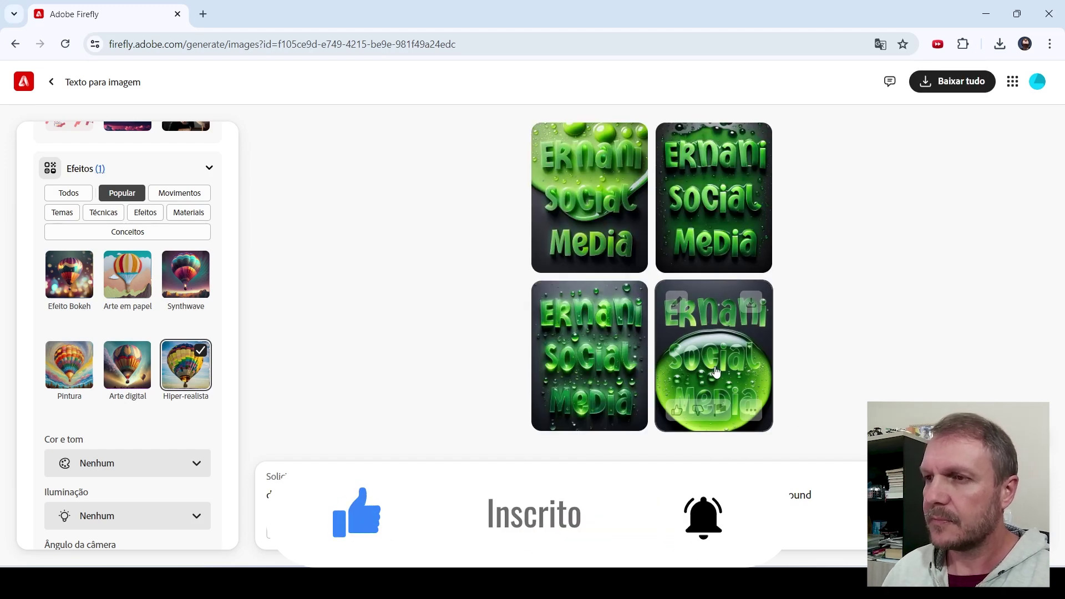
# Enlarge the first generated lettering image and browse through the next two variations
pyautogui.click(605, 222)
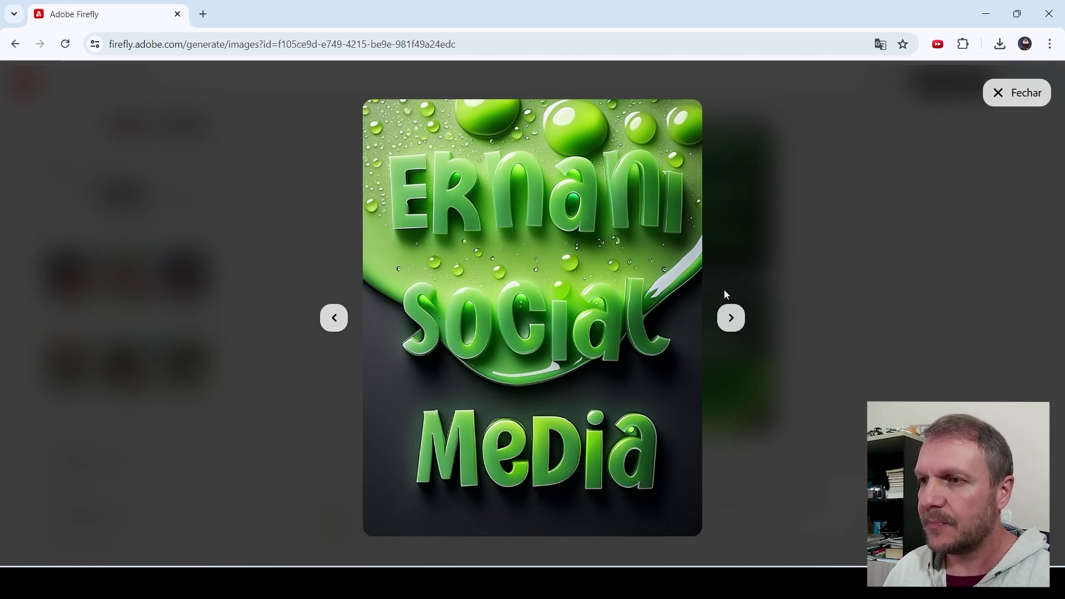
pyautogui.moveTo(532, 317)
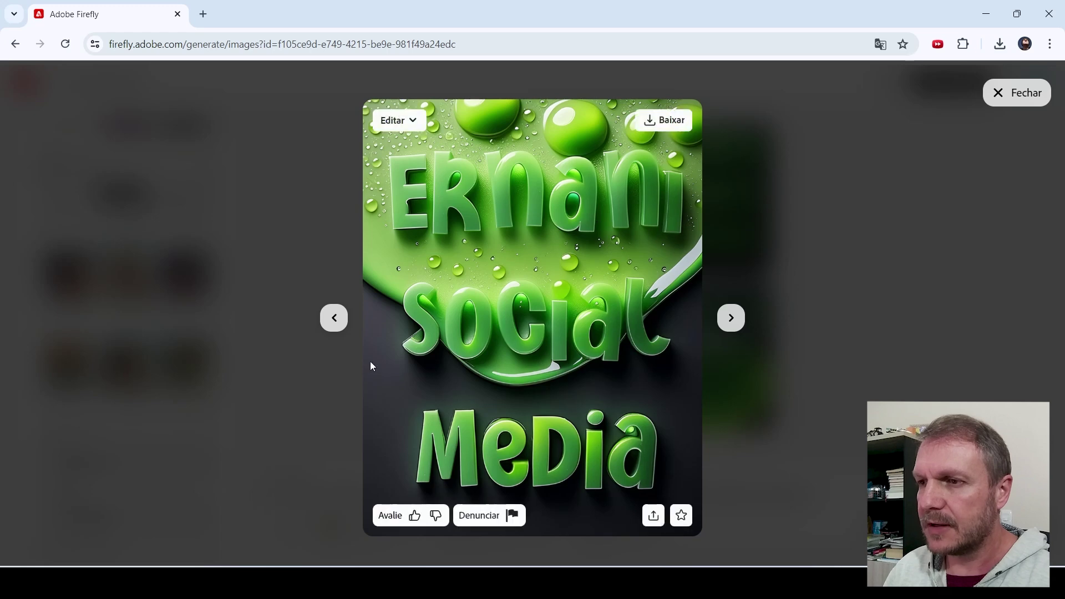
pyautogui.click(731, 318)
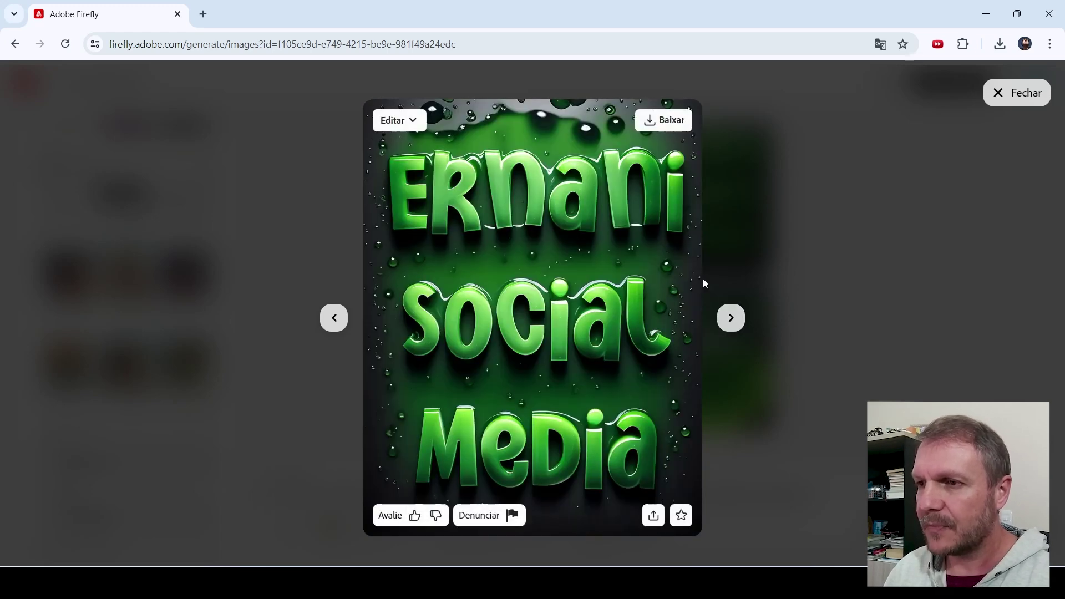
pyautogui.click(720, 326)
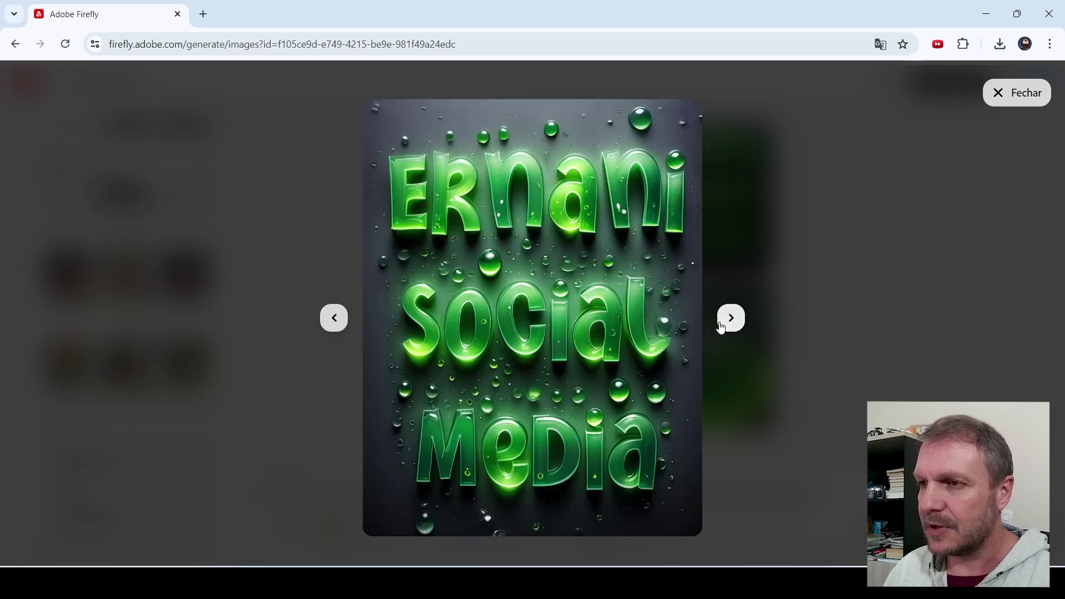